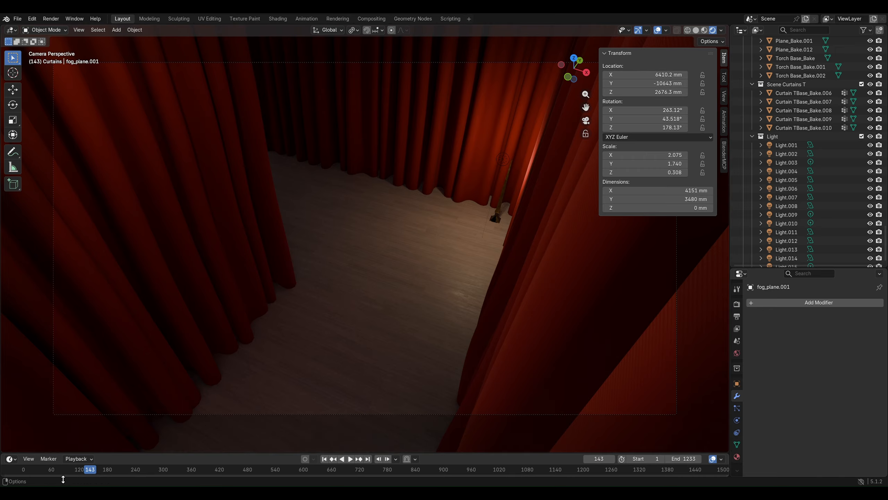
- At frame 715, select the front-left stage curtain and open its Curtain Sway node tree in an enlarged node editor
left_click_drag(90, 470, 357, 469)
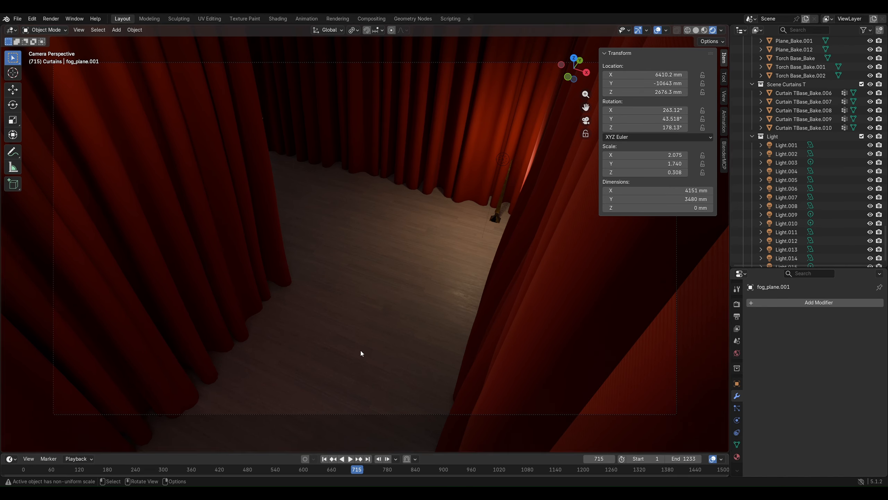
left_click(194, 210)
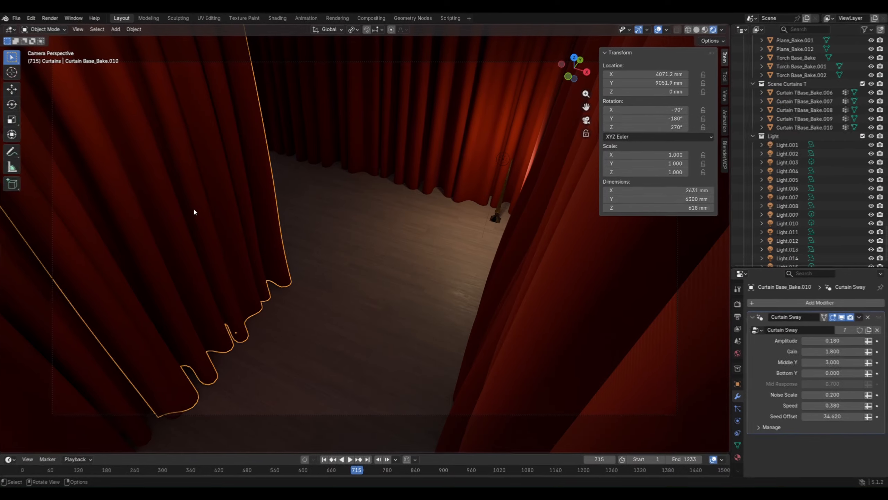
left_click(408, 19)
scroll(353, 328, "down", 7)
middle_click_drag(352, 327, 490, 272)
scroll(407, 330, "down", 4)
left_click_drag(285, 237, 293, 39)
scroll(311, 284, "up", 7)
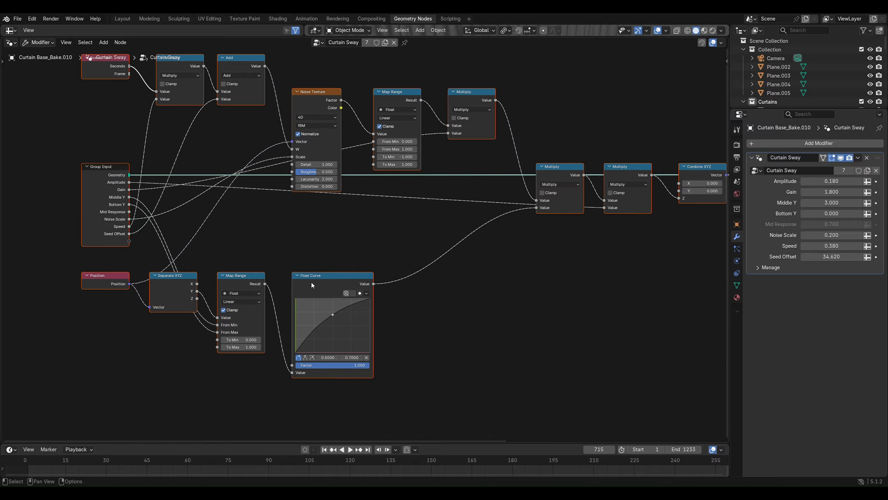
- Examine the Curtain Sway node tree from Group Input through the noise and height-mask branches to Group Output
middle_click_drag(208, 192, 327, 291)
scroll(315, 288, "up", 4)
middle_click_drag(262, 273, 34, 230)
middle_click_drag(358, 309, 166, 362)
scroll(462, 337, "down", 3)
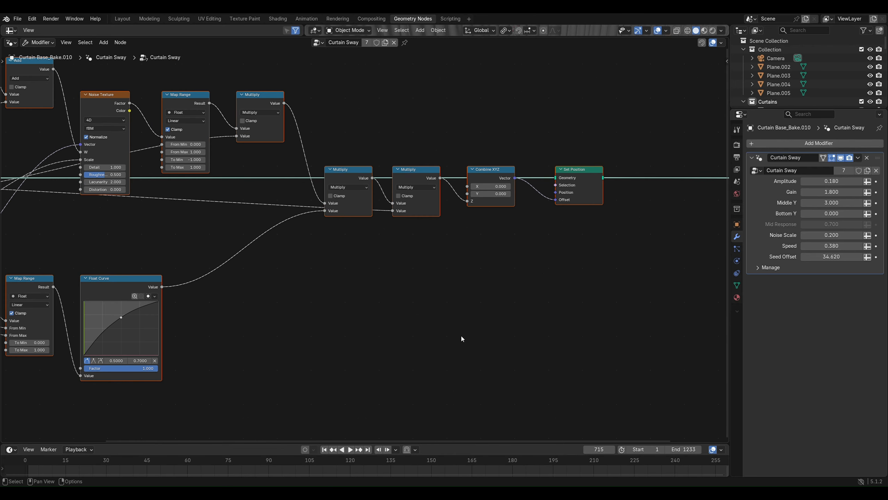
middle_click_drag(462, 337, 583, 301)
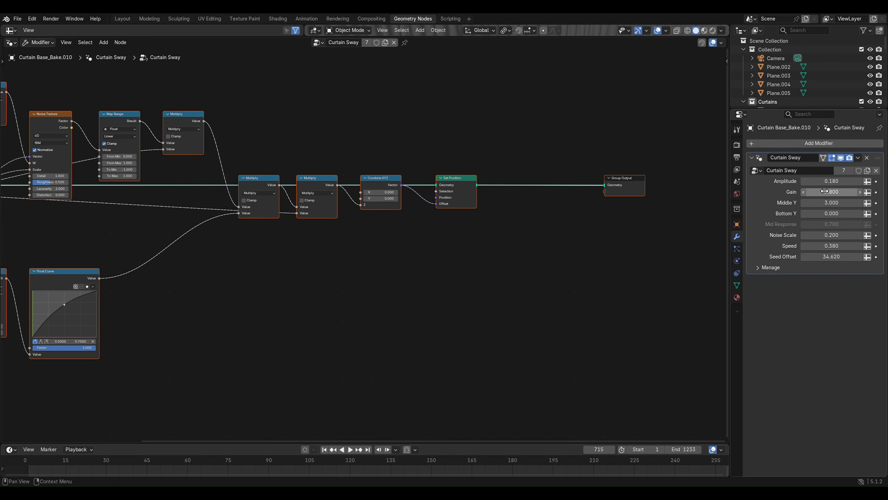
left_click_drag(733, 207, 562, 208)
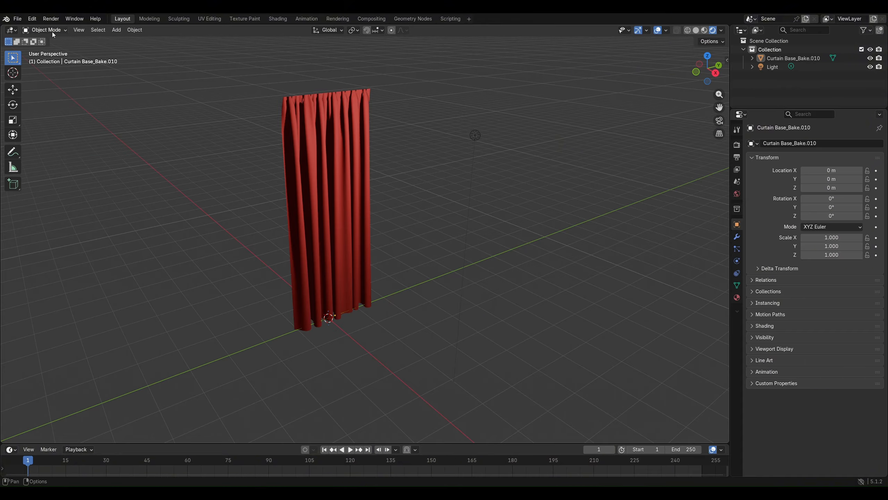
- Enter Edit Mode on the curtain in the example scene and select its entire mesh
left_click(287, 120)
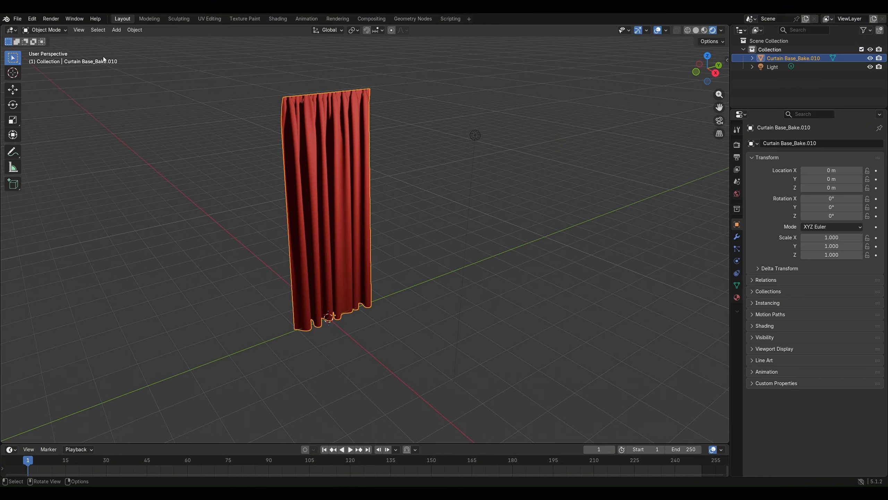
left_click(51, 30)
left_click(45, 52)
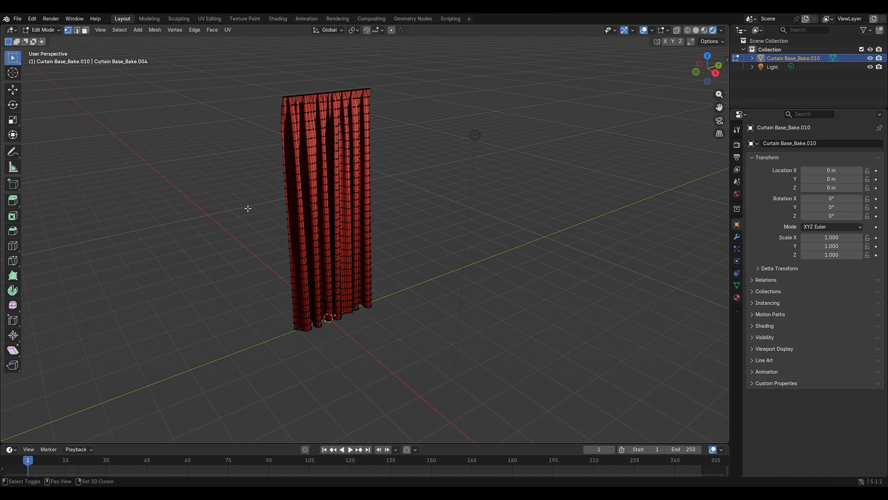
mouse_move(248, 207)
middle_mouse_down("shift")
mouse_move(259, 106)
mouse_move(253, 217)
mouse_move(246, 208)
middle_mouse_up("shift")
scroll(258, 107, "up", 2)
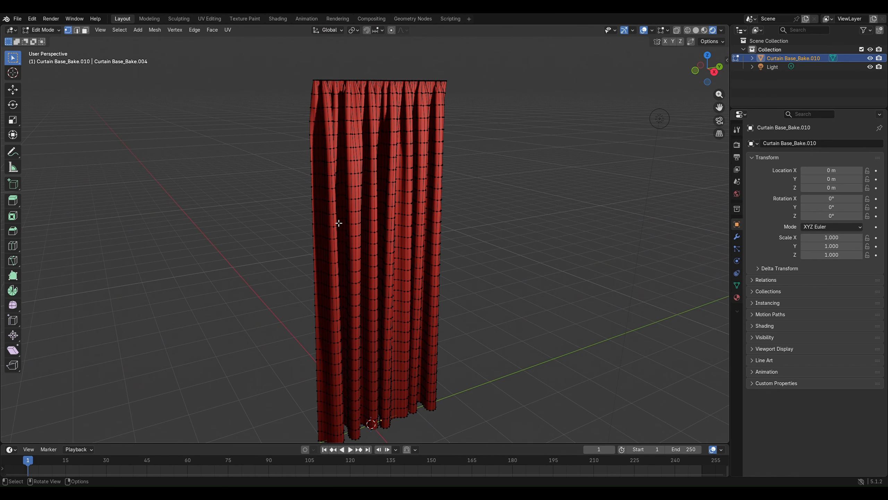
key("a")
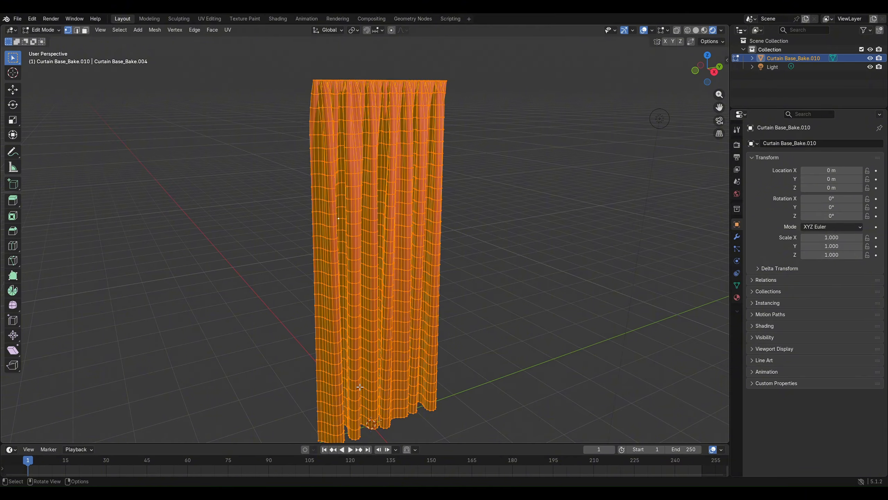
- Inspect the curtain's mesh topology up close and from farther away using walk navigation
key("shift+grave")
key("w")
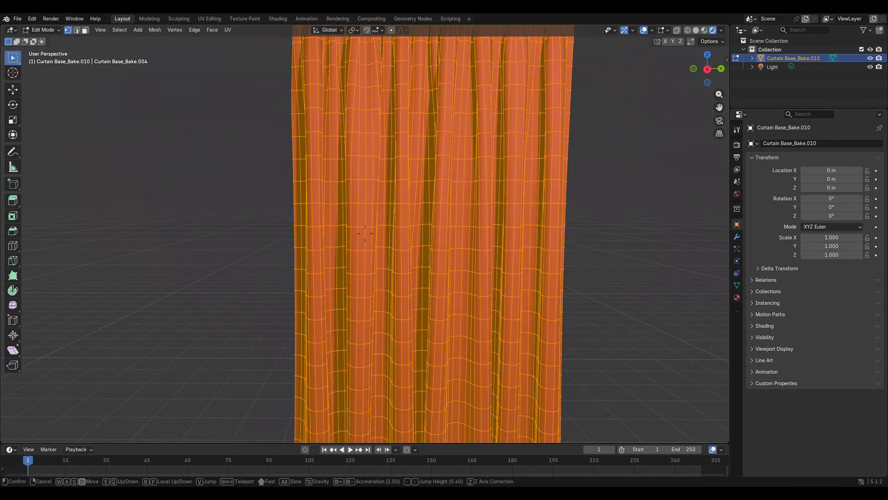
key("s")
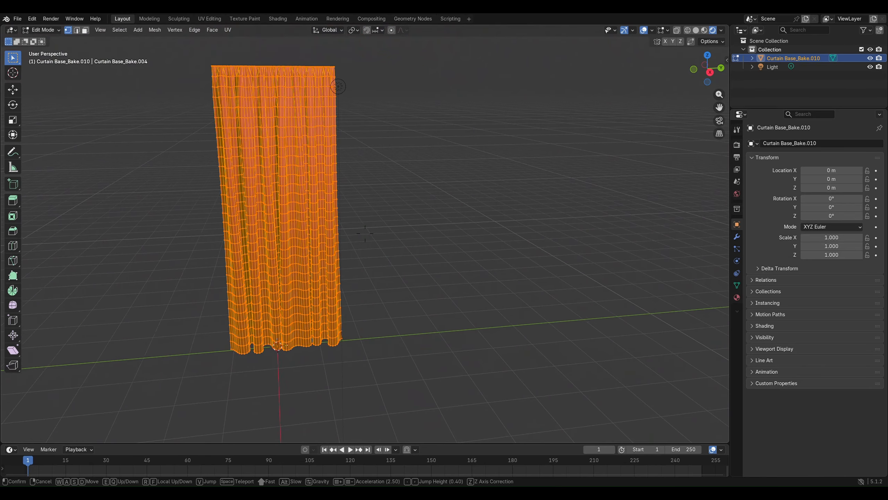
key("a")
left_click(543, 405)
left_click(526, 267)
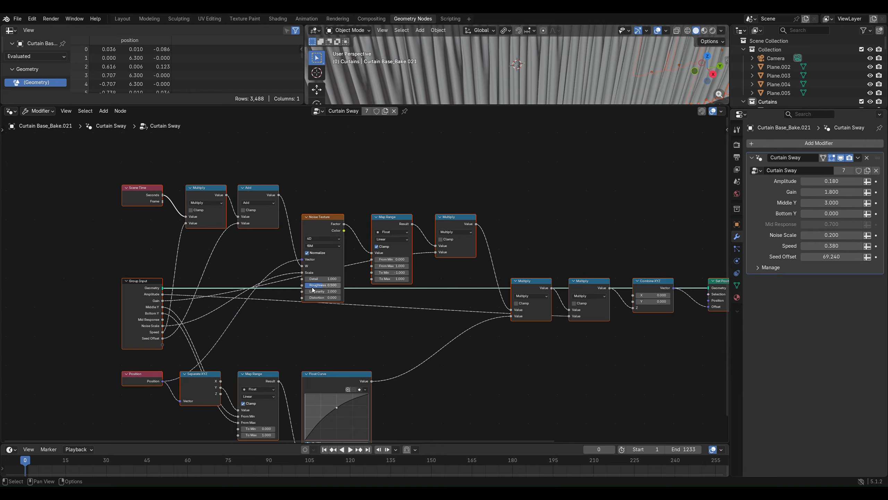
- Examine the Curtain Sway nodes, from Scene Time and Noise Texture through Map Range and the Multiply nodes
scroll(331, 313, "down", 2)
scroll(345, 337, "up", 2)
middle_click_drag(345, 338, 404, 387)
scroll(314, 305, "up", 3)
scroll(367, 297, "up", 5)
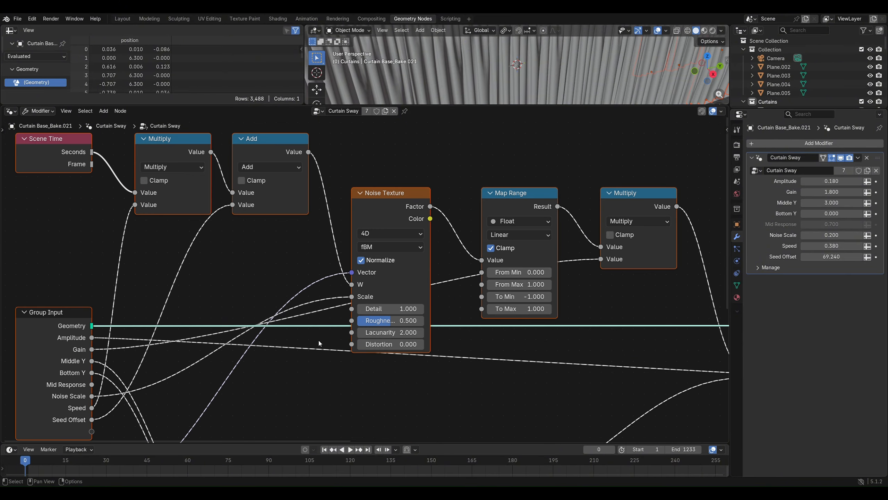
scroll(319, 343, "down", 3)
middle_click_drag(308, 351, 143, 321)
scroll(278, 313, "up", 2)
middle_click_drag(212, 335, 113, 319)
middle_click_drag(457, 407, 146, 348)
middle_click_drag(449, 364, 240, 363)
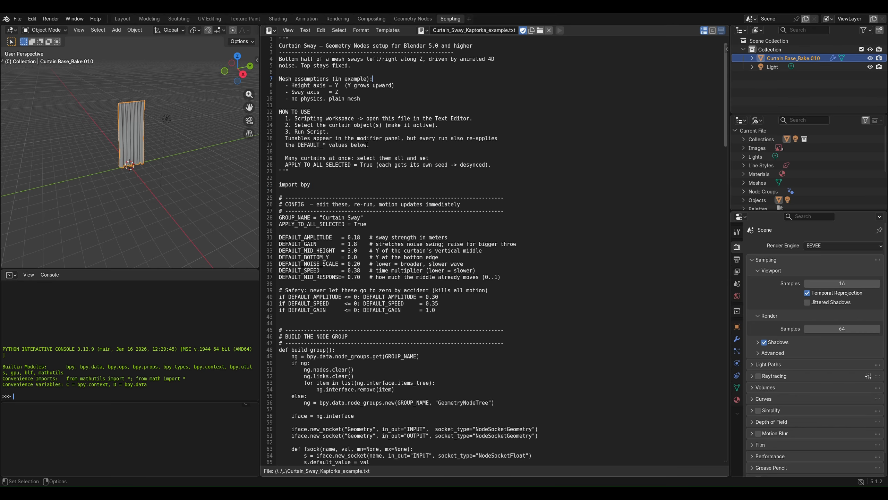
- Read through the Curtain_Sway_Kaptorka_example.txt script from its configuration values to the main function
scroll(386, 141, "down", 20)
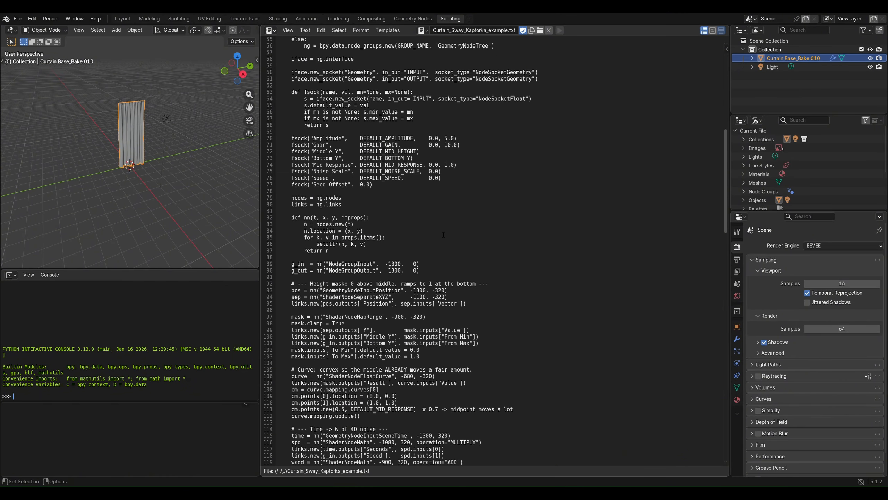
scroll(443, 237, "down", 15)
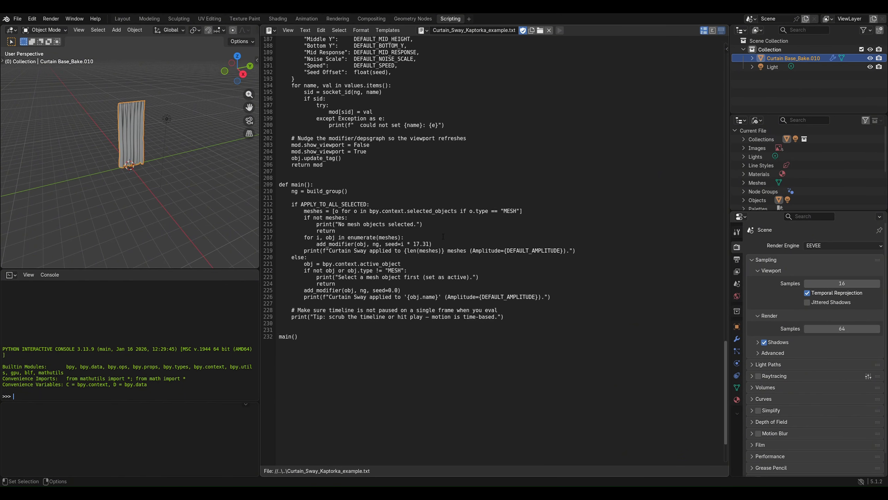
scroll(443, 237, "up", 20)
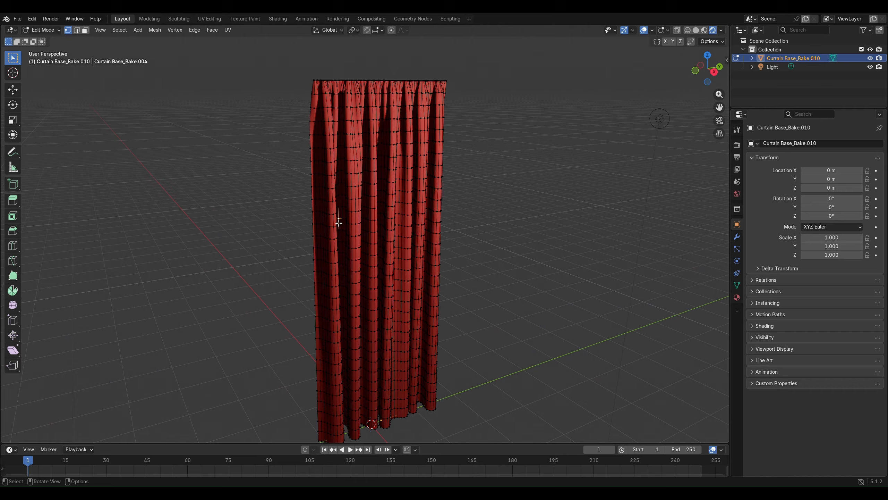
- Select the whole curtain mesh, inspect its geometry at close and far range, and clear the selection
key("a")
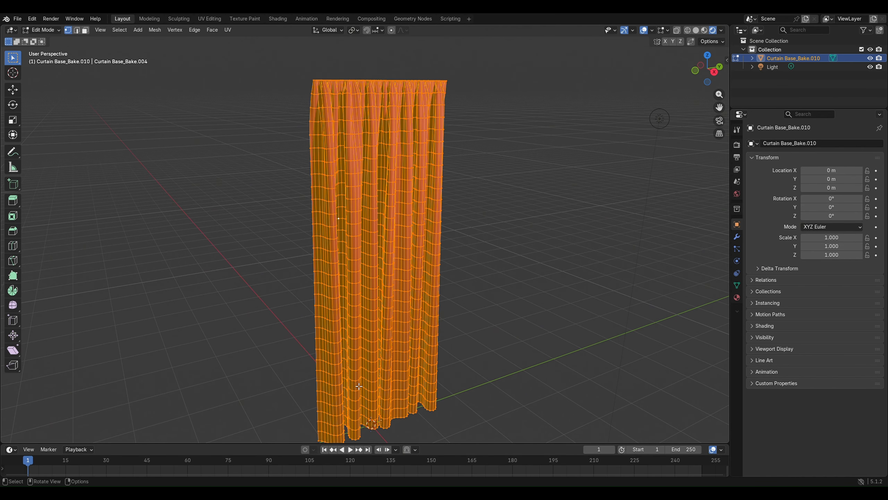
key("shift+grave")
key("w")
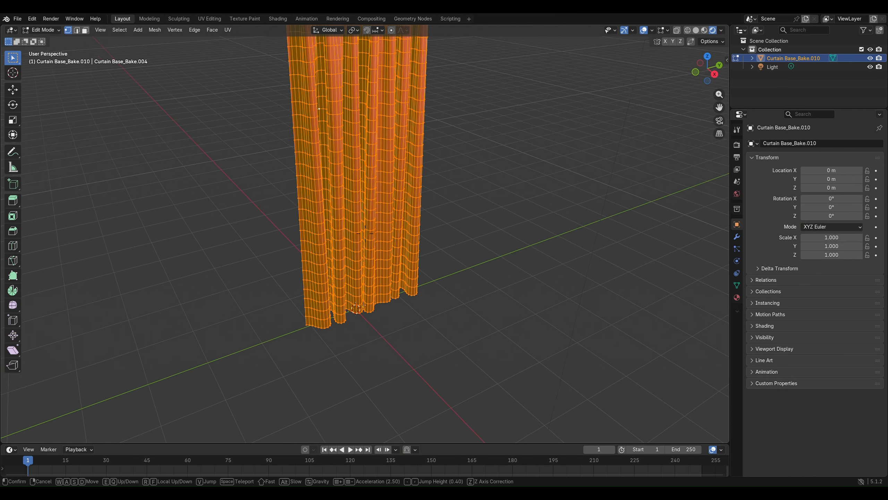
key("d")
key("s")
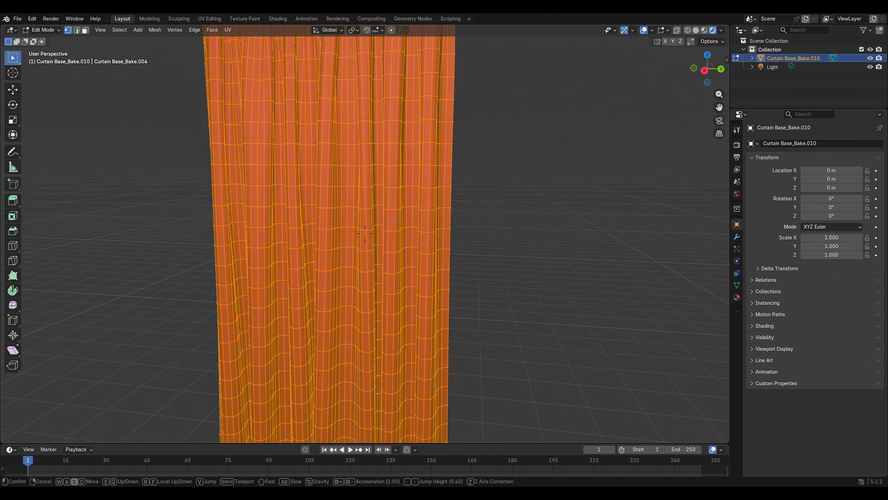
key("a")
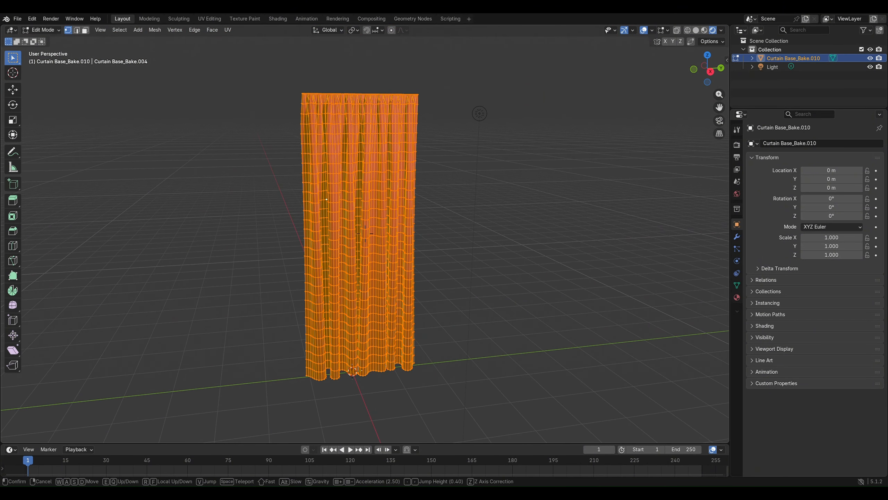
left_click(400, 378)
left_click(532, 350)
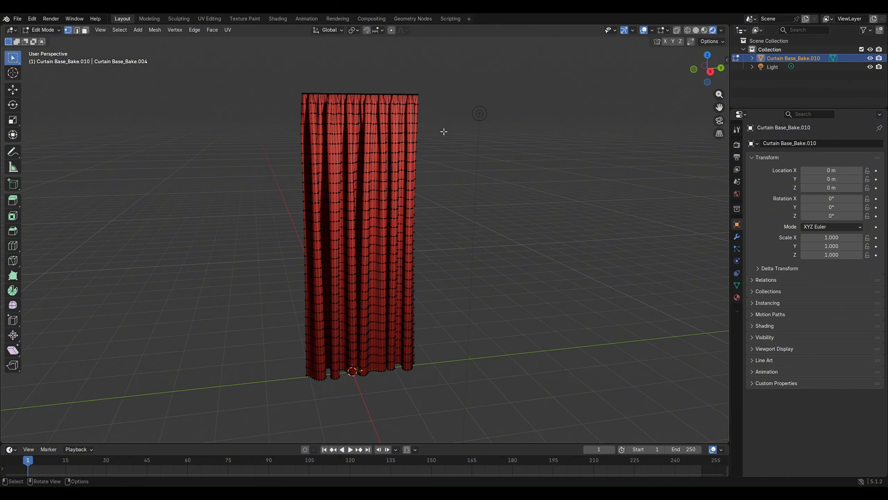
- View the curtain mesh edge-on from the side and straight from the front
middle_click_drag(447, 190, 356, 411)
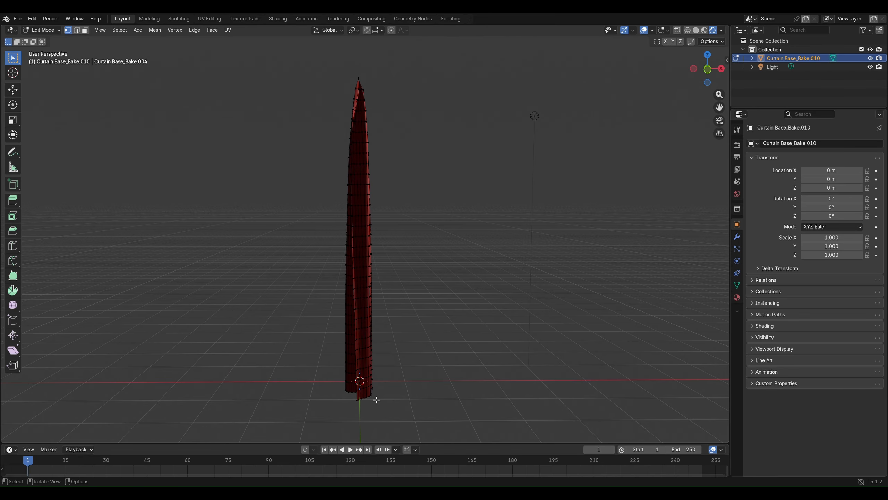
key("shift+grave")
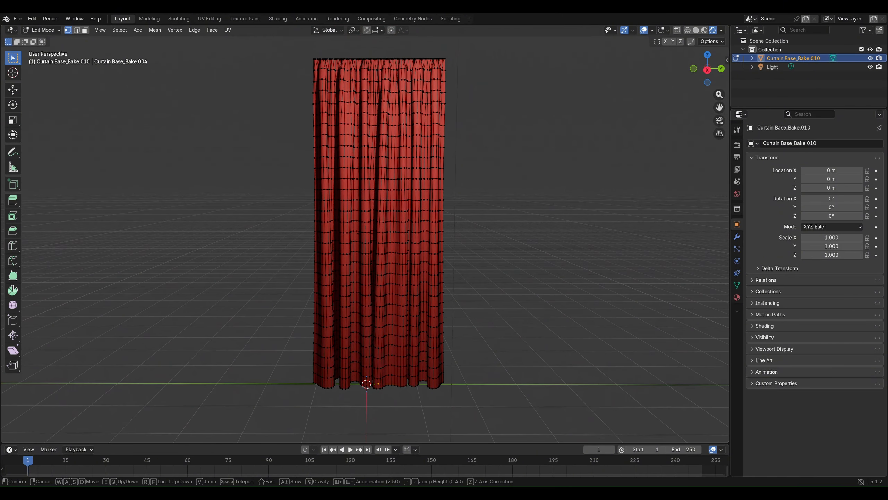
left_click(603, 359)
- Return the curtain to Object Mode and open the Scripting workspace
left_click(41, 30)
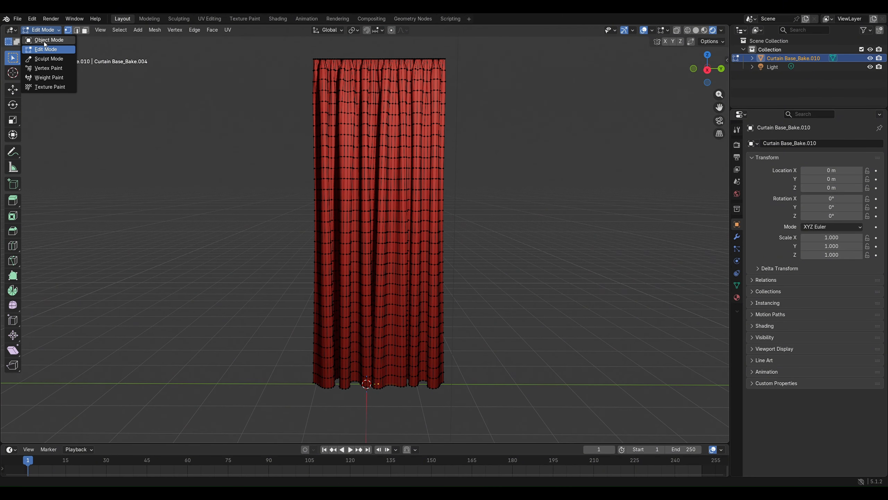
left_click(44, 42)
left_click(450, 18)
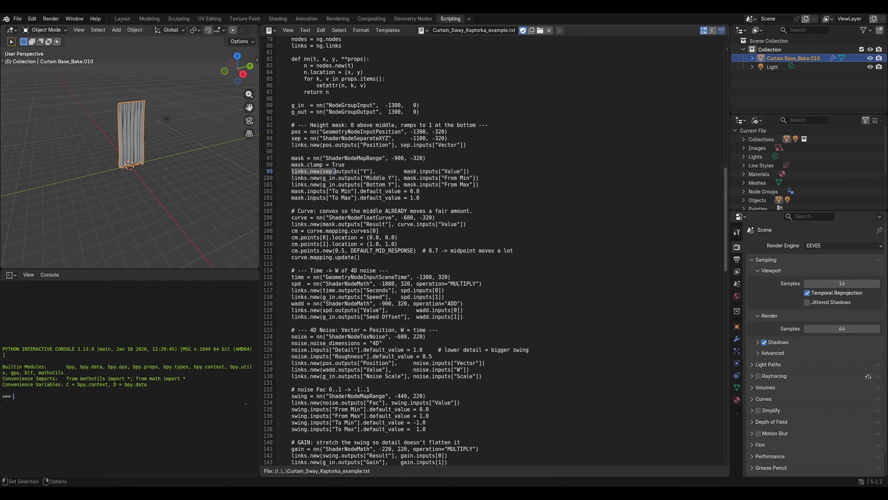
- Highlight the height-mask line in the script that links the separated Y output to the mask's Value input
left_click_drag(335, 171, 429, 171)
key("shift+Up")
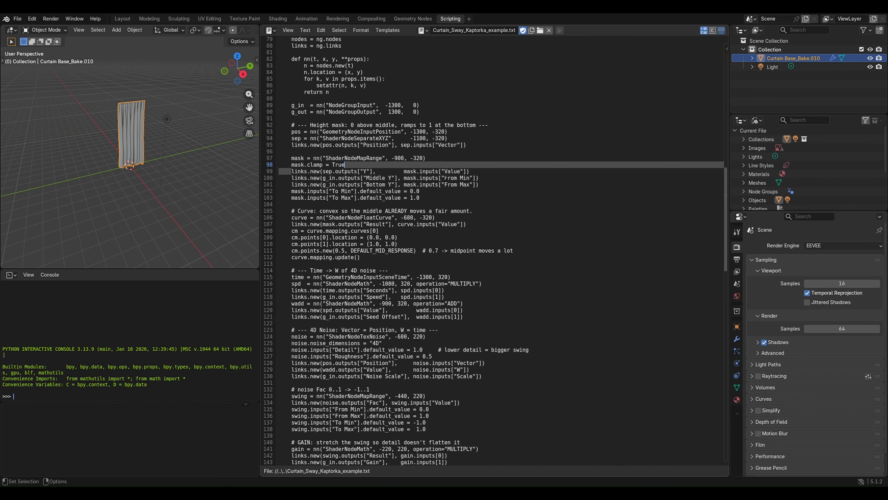
left_click(427, 172)
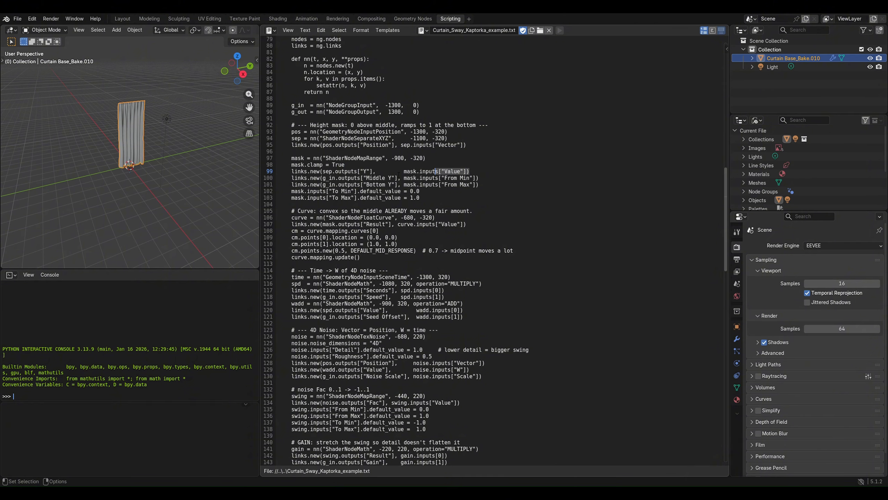
left_click_drag(399, 174, 292, 172)
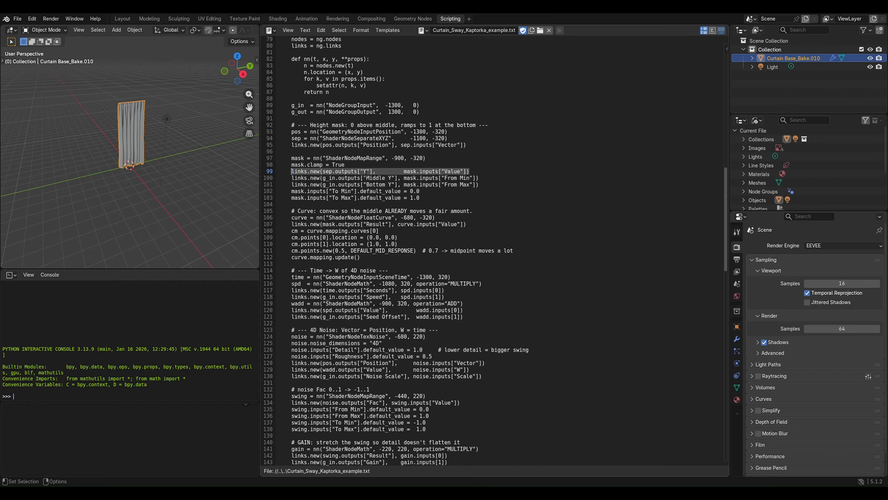
left_click(511, 180)
- Highlight the Combine XYZ lines that send the sway to Z and set X and Y to 0.0, and revisit the height-mask code
scroll(511, 180, "down", 5)
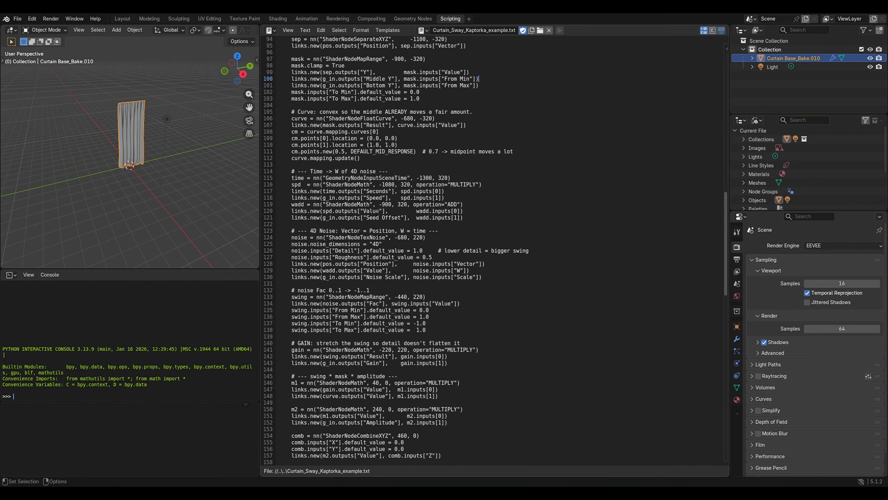
scroll(374, 198, "down", 4)
scroll(441, 336, "down", 2)
left_click_drag(442, 336, 292, 337)
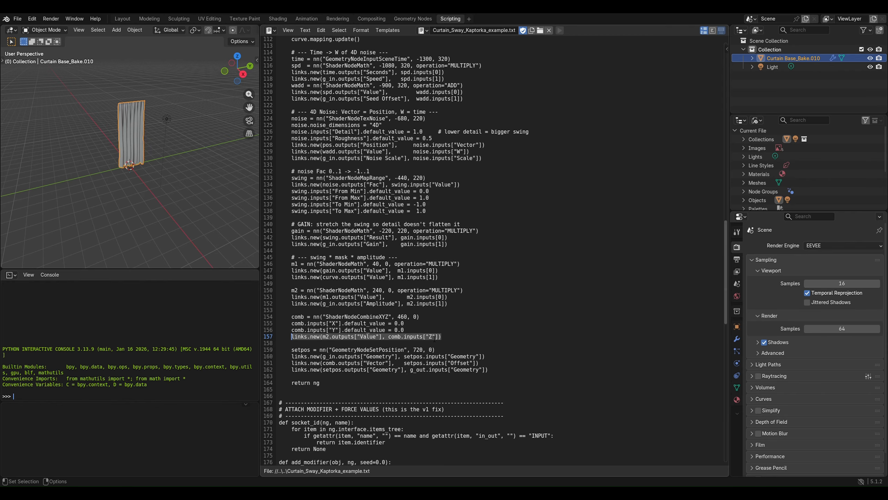
left_click(436, 338)
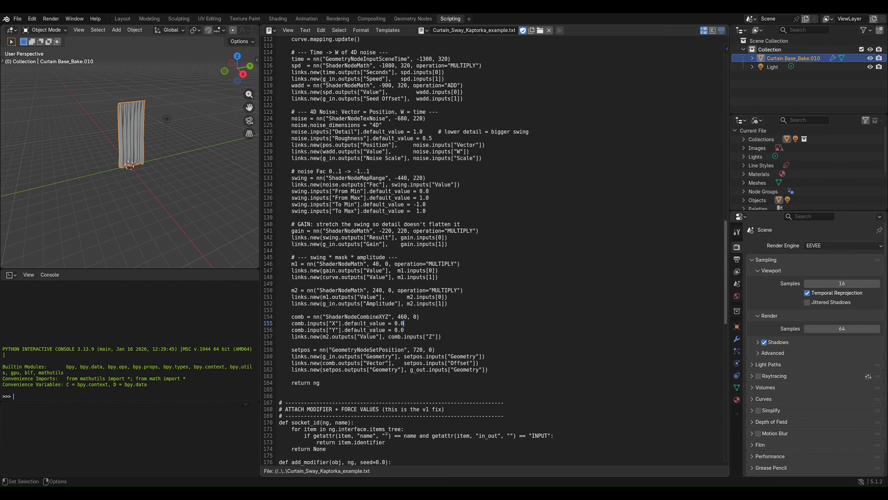
left_click_drag(405, 330, 290, 325)
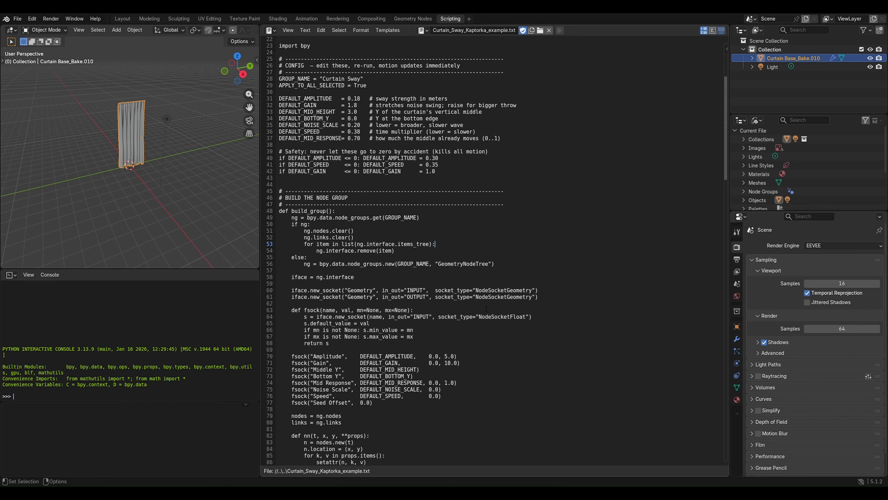
scroll(481, 310, "down", 3)
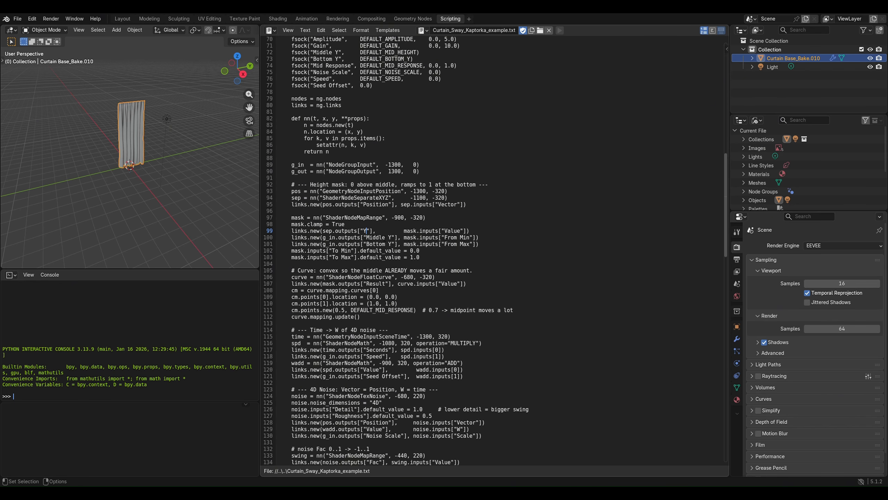
- Try replacing the separated Y output with Z in the script's height-mask link to the mask's Value input
key("BackSpace")
type("Z")
key("BackSpace")
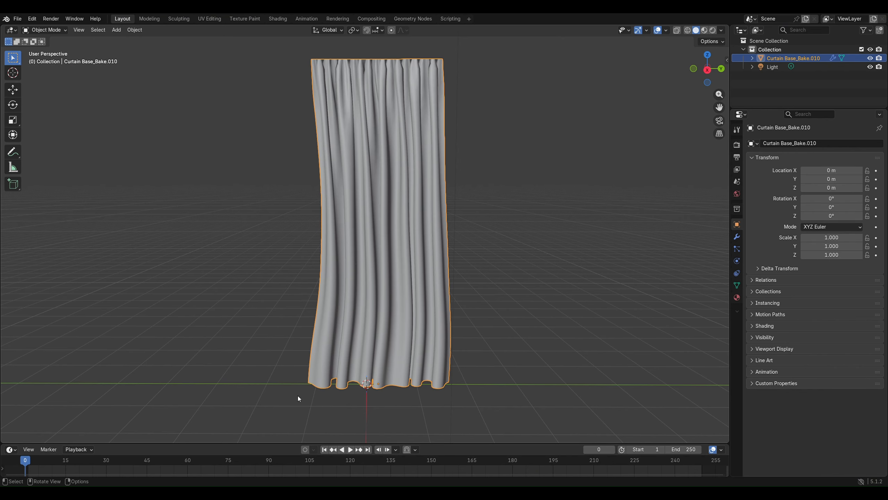
- Play the curtain's sway animation in the Layout workspace and highlight the APPLY_TO_ALL_SELECTED = True line in the script
key("space")
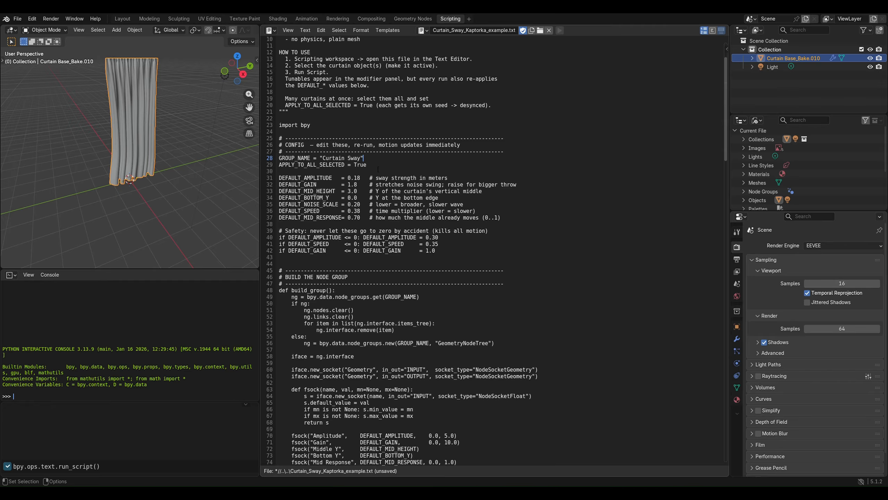
left_click_drag(378, 169, 280, 166)
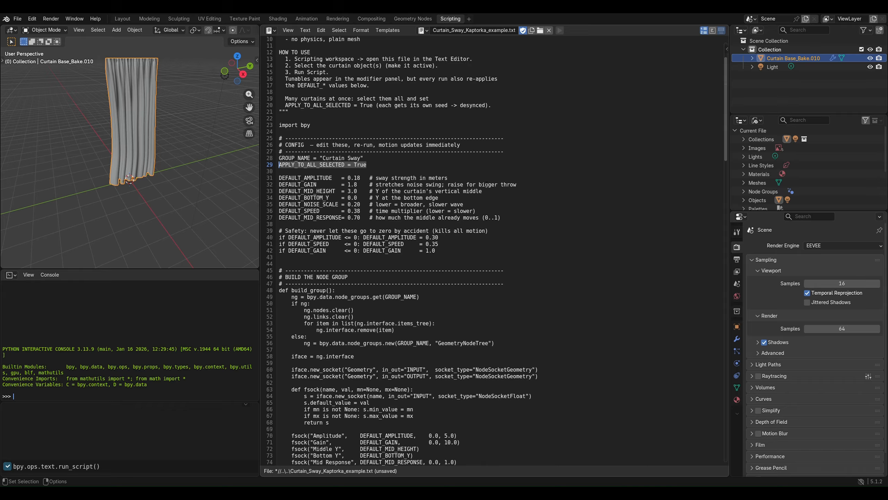
left_click(381, 166)
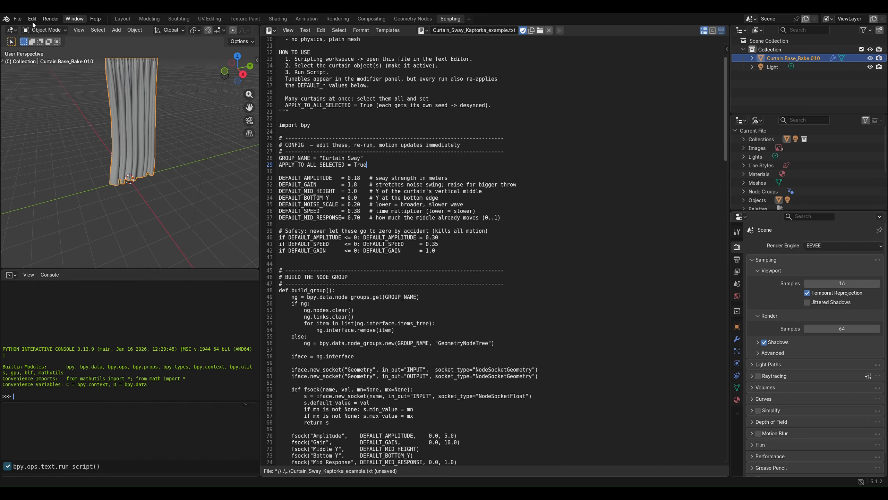
left_click(117, 19)
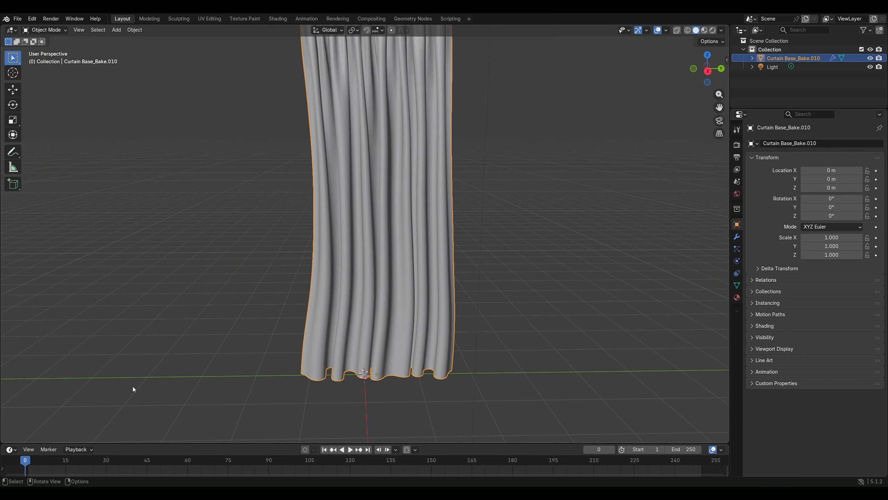
key("space")
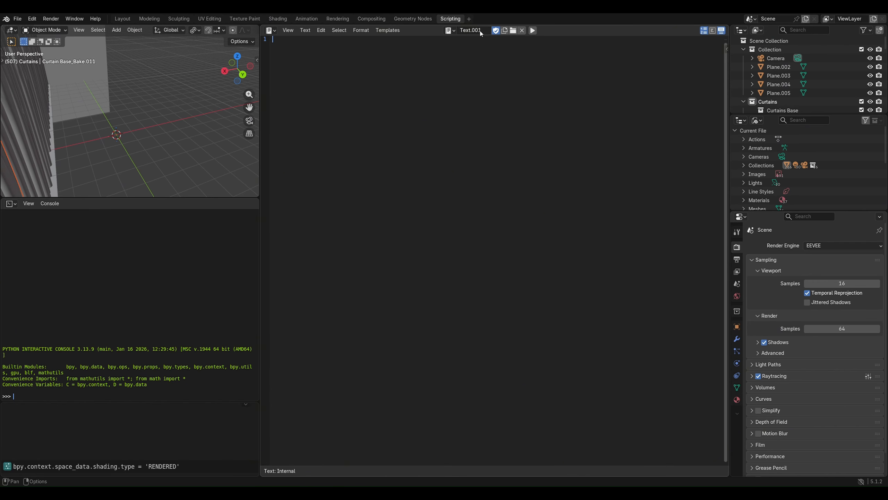
- Try to rename the empty Text.001 text block to a name beginning with "curtai"
double_click(472, 31)
type("curta")
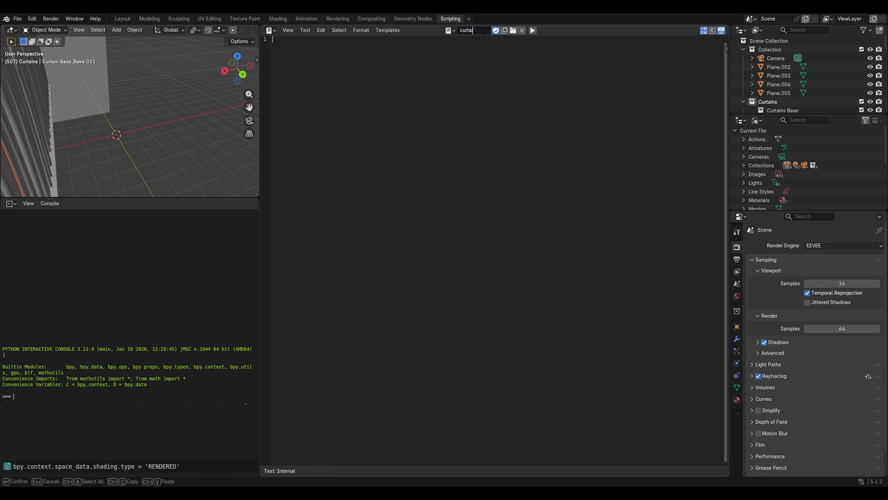
key("Return")
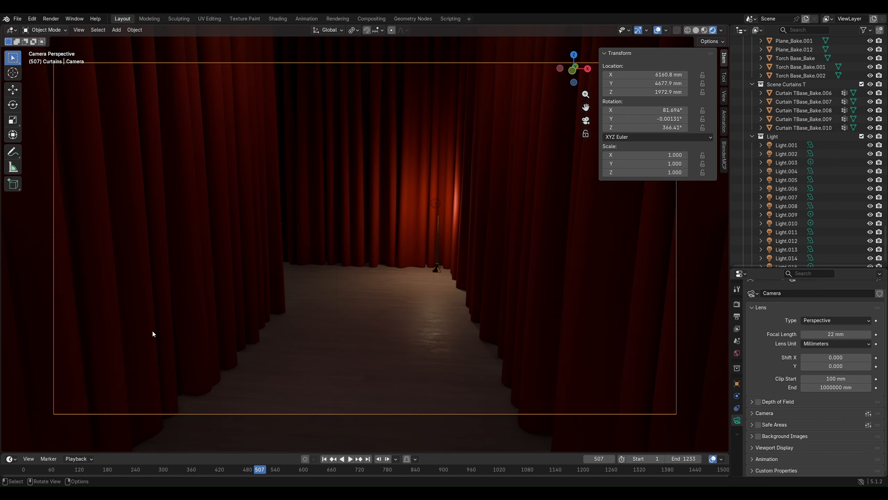
- Run the Curtain_Sway_Kaptorka_example.txt script on the stage curtains at both sides and the back, and play the animation
left_click(153, 332)
left_click(241, 270, "shift")
left_click(329, 225, "shift")
left_click(490, 258, "shift")
left_click(462, 248, "shift")
left_click(535, 385, "shift")
left_click(450, 18)
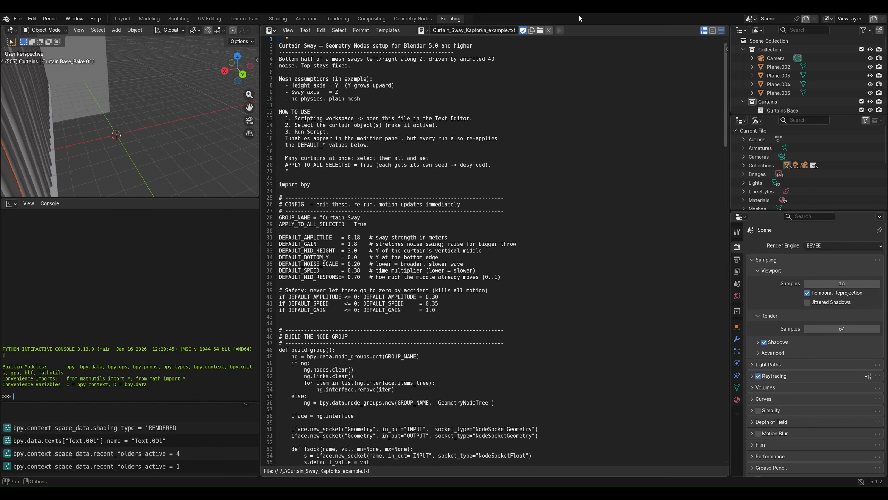
key("alt+p")
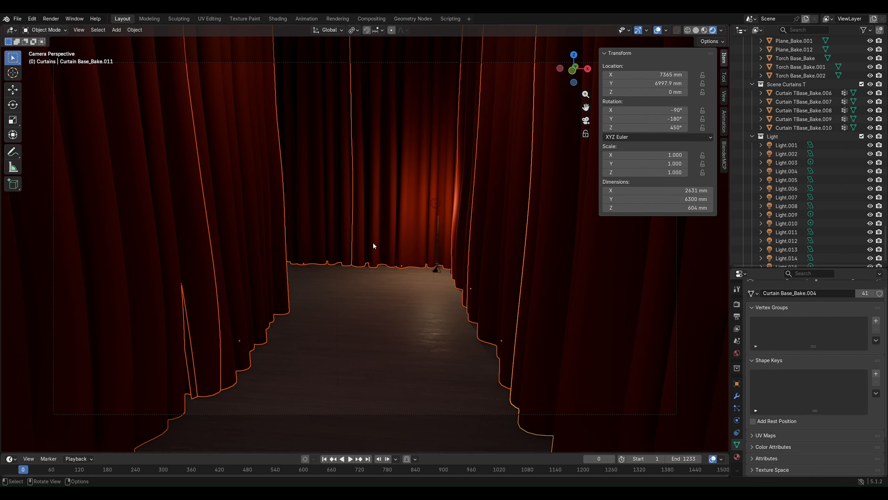
key("space")
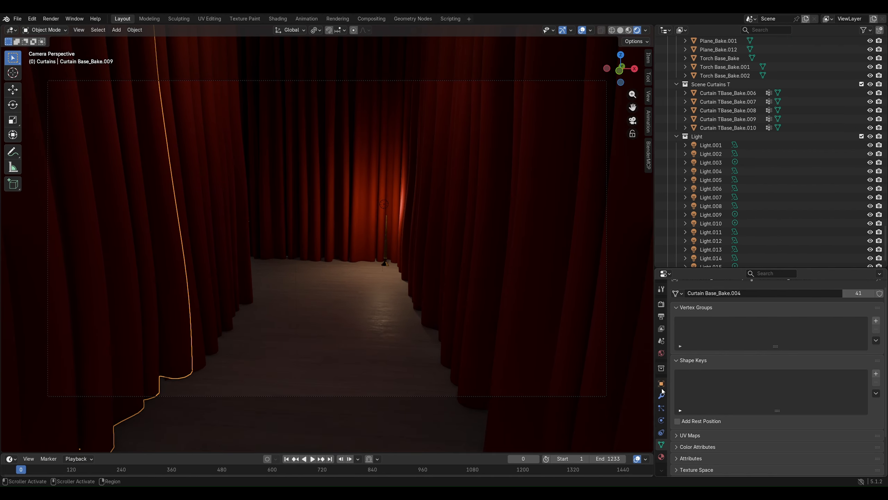
- Show the Curtain Sway modifier settings of Curtain Base_Bake.009 and enlarge the properties area in both directions
left_click(662, 399)
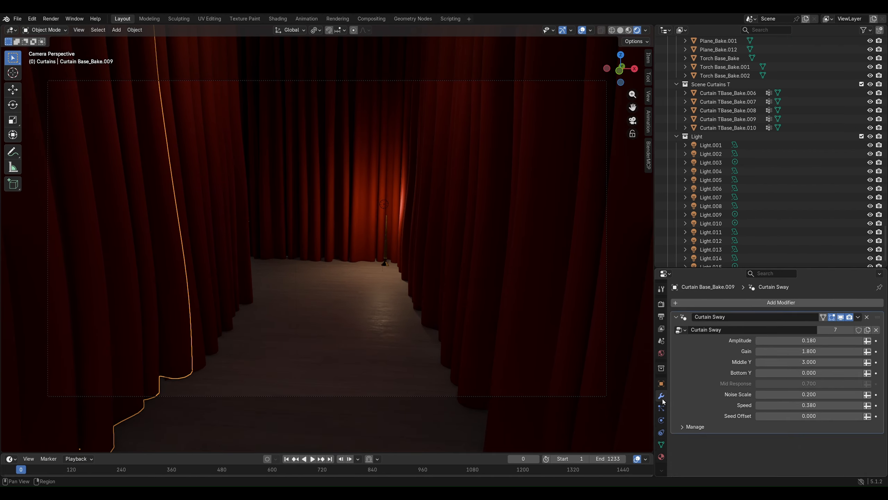
left_click_drag(709, 269, 709, 88)
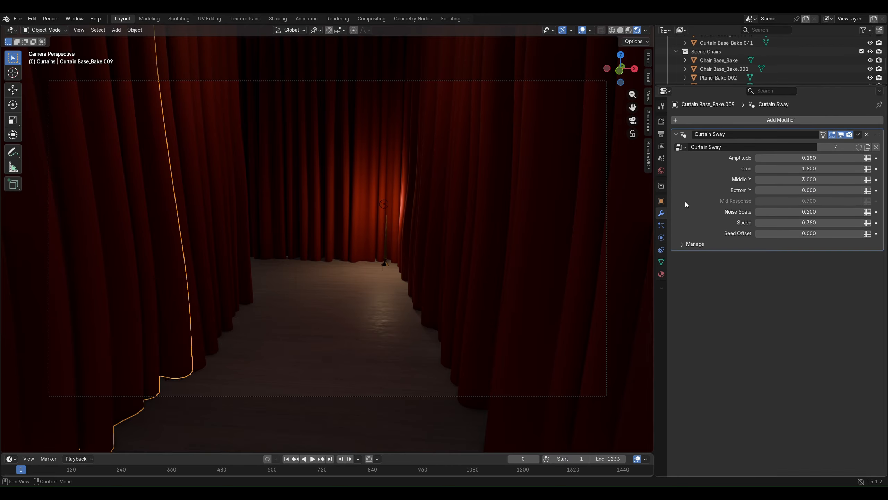
left_click_drag(659, 254, 609, 246)
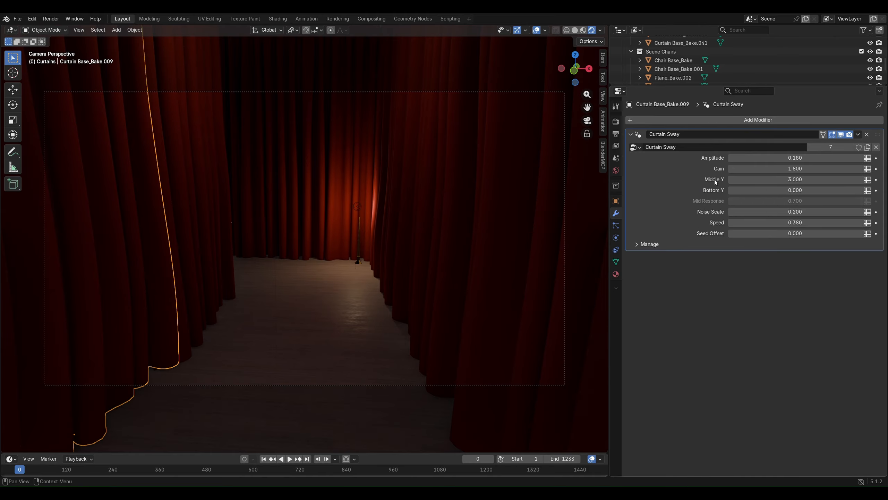
- Raise the Curtain Sway amplitude of the neighbouring curtain, Curtain Base_Bake.010, to about 1.05 and play the animation
left_click(204, 305)
mouse_move(804, 162)
left_mouse_down()
mouse_move(846, 161)
mouse_move(804, 161)
left_mouse_up()
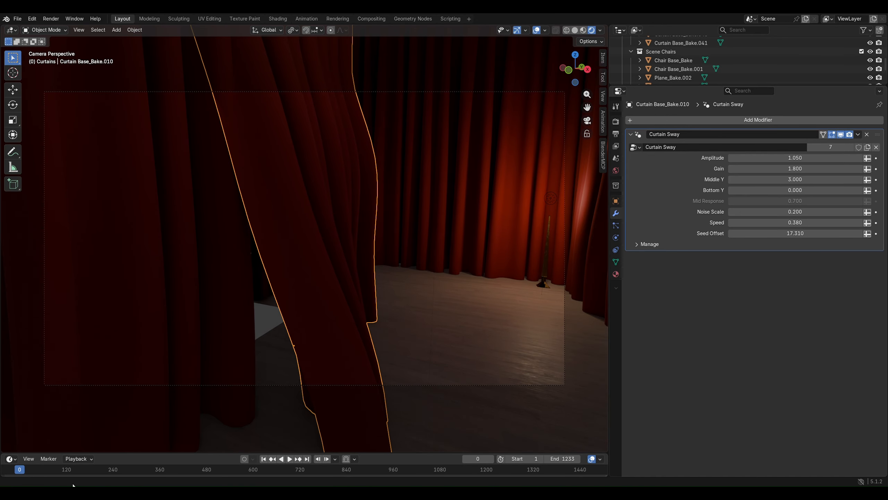
key("space")
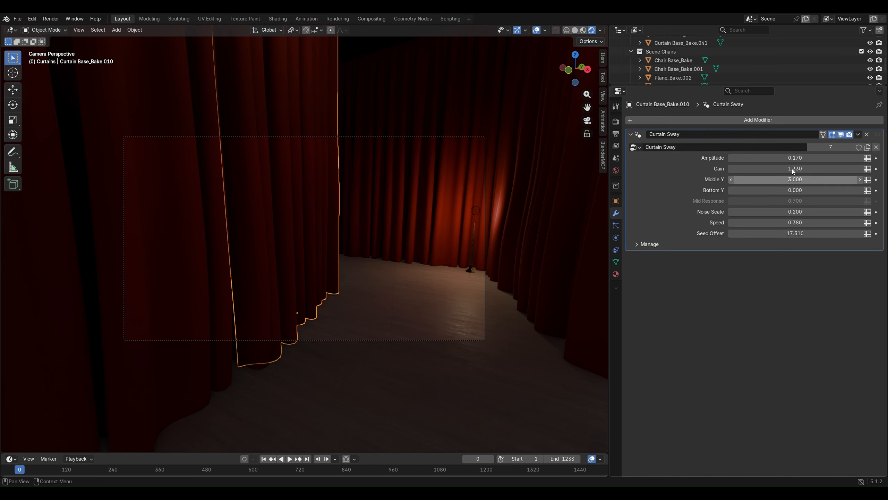
- Set the Curtain Sway gain of Curtain Base_Bake.010 to 0.98, Middle Y to 3.26 and Bottom Y to 0
left_click_drag(794, 172, 853, 180)
mouse_move(796, 191)
left_mouse_down()
mouse_move(836, 190)
mouse_move(784, 191)
mouse_move(797, 193)
left_mouse_up()
left_click(797, 194)
type("0")
key("Return")
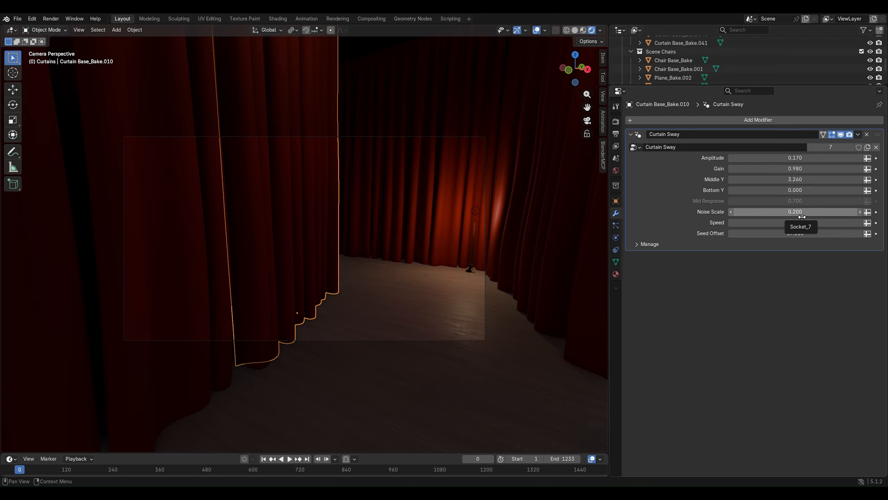
- Set the curtain's Noise Scale to 0.13 and preview the sway by scrubbing the timeline and playing the animation
mouse_move(784, 215)
left_mouse_down()
mouse_move(847, 214)
mouse_move(784, 211)
mouse_move(832, 223)
left_mouse_up()
scroll(305, 290, "up", 2)
left_click(805, 214)
type("0.13")
key("Return")
left_click_drag(19, 473, 70, 461)
key("space")
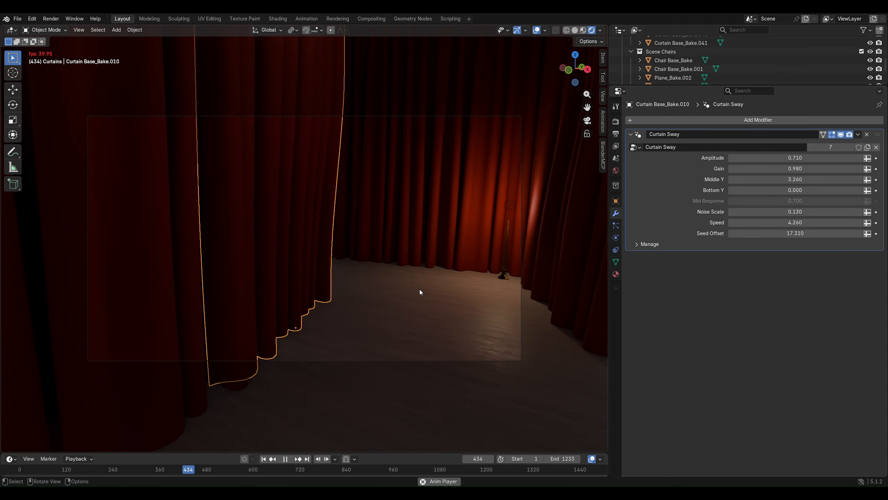
- Adjust the curtain's sway speed to 3.22 and amplitude to 0.27 during playback, and stop the animation
mouse_move(796, 222)
left_mouse_down()
mouse_move(818, 222)
mouse_move(801, 222)
left_mouse_up()
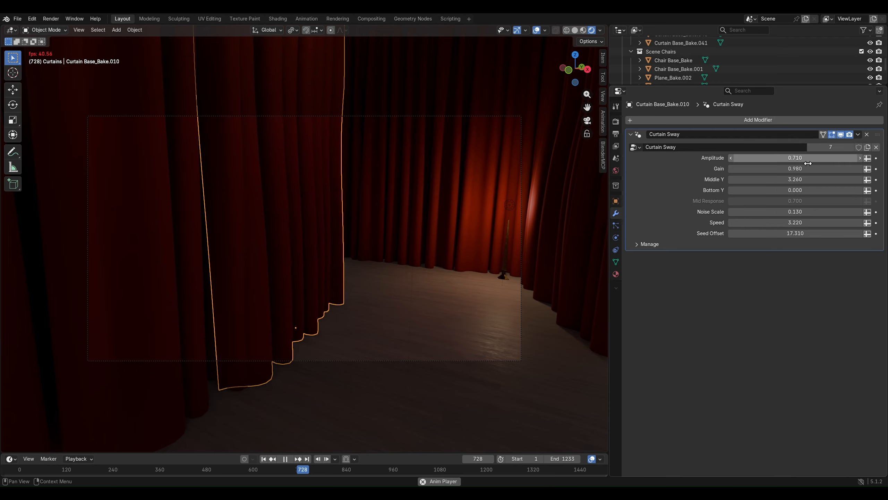
left_click_drag(806, 160, 793, 159)
key("space")
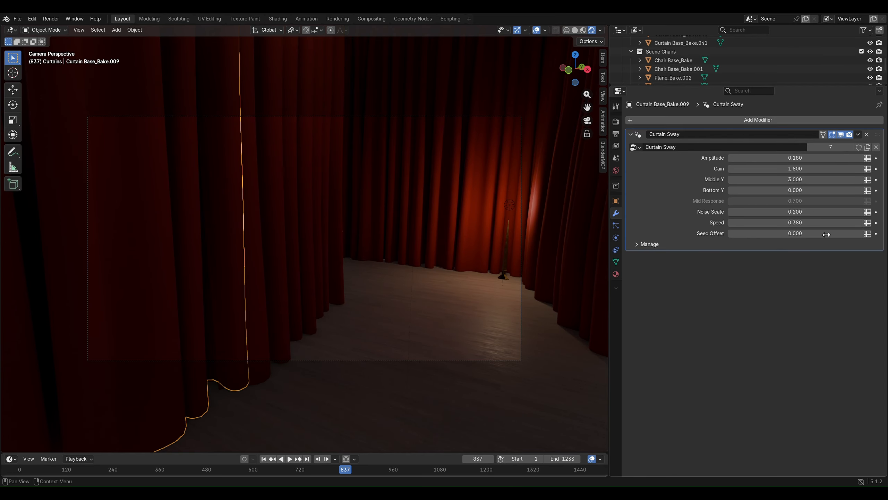
- Select the back curtains and the curtain on the opposite side of the stage to examine their Curtain Sway settings
left_click(431, 210)
left_click(379, 202)
left_click(580, 262)
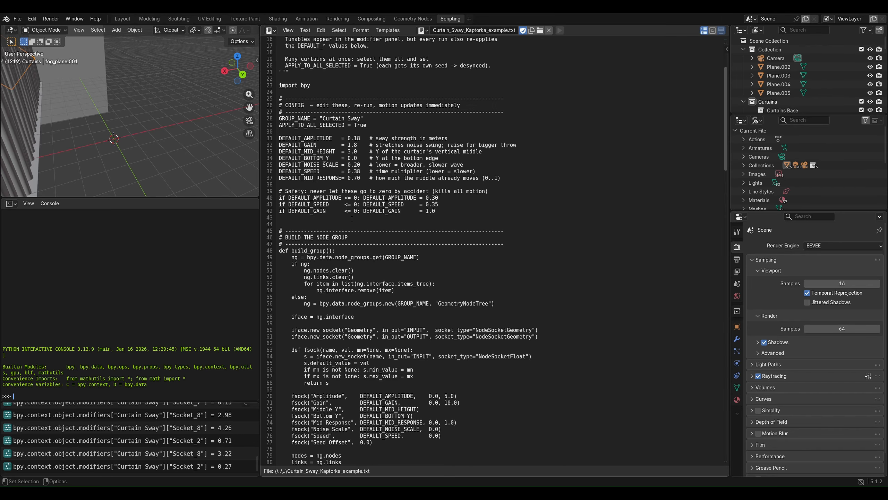
- Highlight the script's default settings with their safety checks, and only the lines from DEFAULT_AMPLITUDE to DEFAULT_MID_RESPONSE
scroll(400, 251, "up", 2)
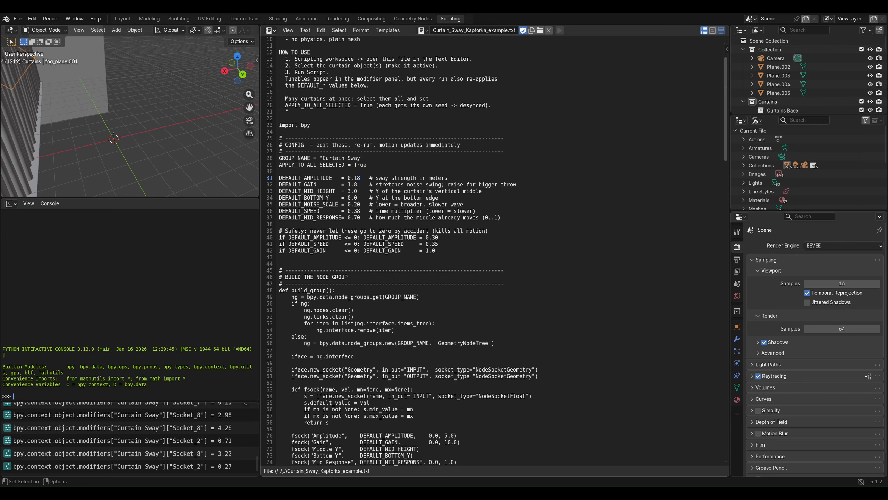
left_click_drag(279, 177, 467, 256)
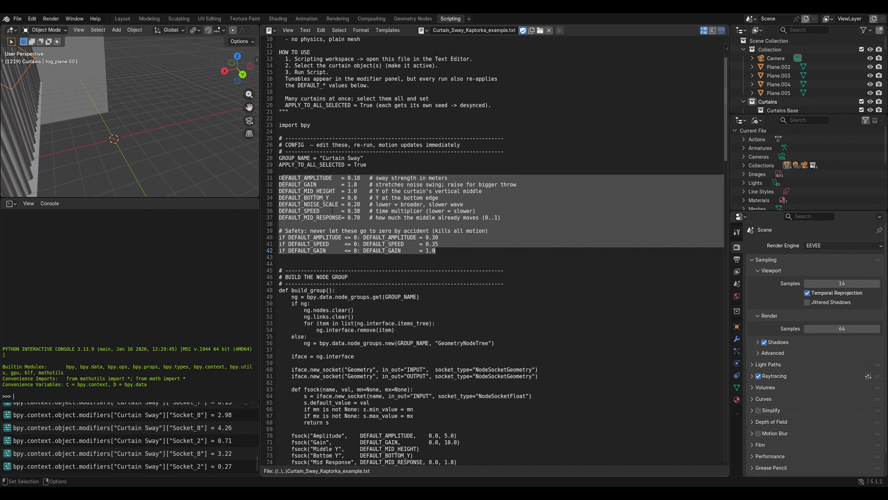
left_click(317, 204)
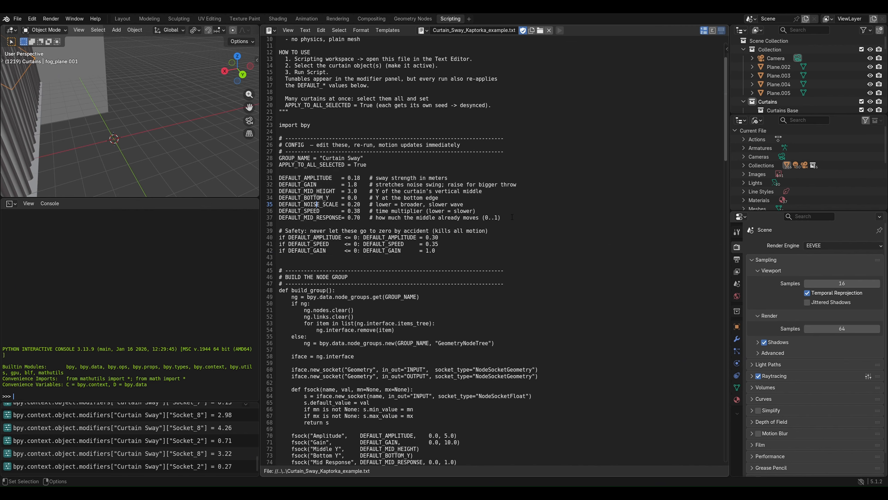
left_click_drag(513, 217, 279, 177)
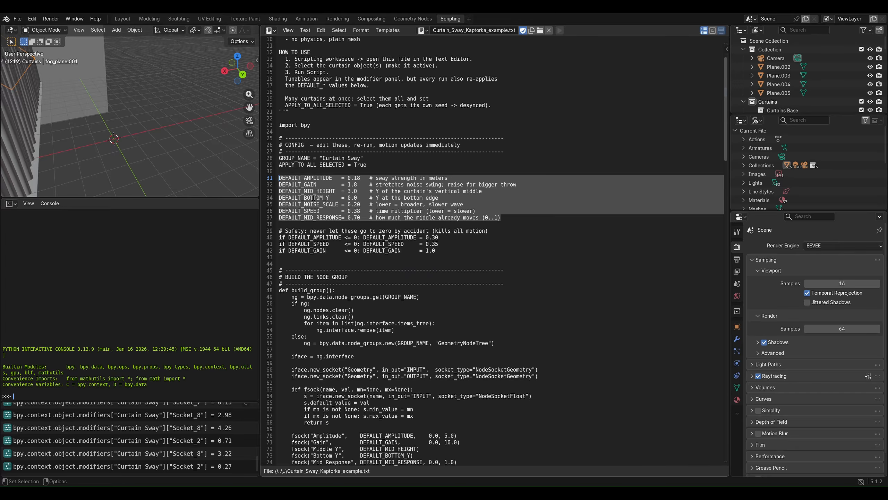
- Try 1.0 as the DEFAULT_MID_HEIGHT value in the script and restore it to 3.0
left_click(310, 191)
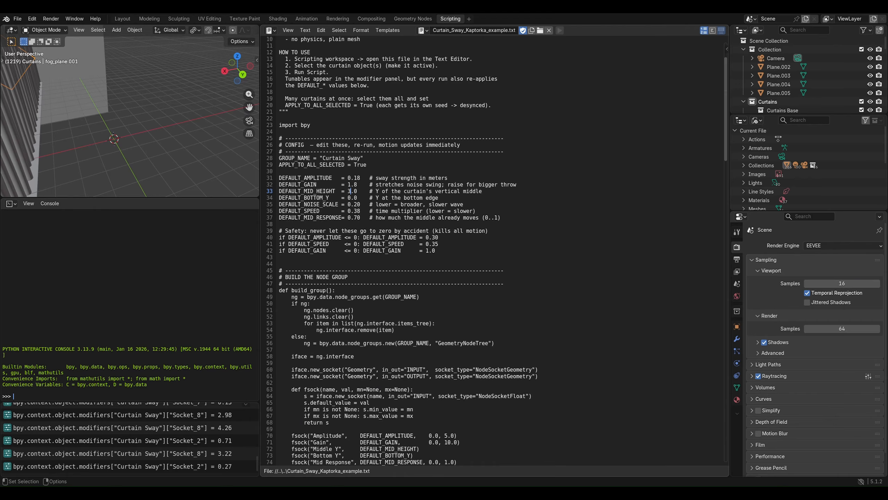
key("BackSpace")
type("1")
key("BackSpace")
type("3")
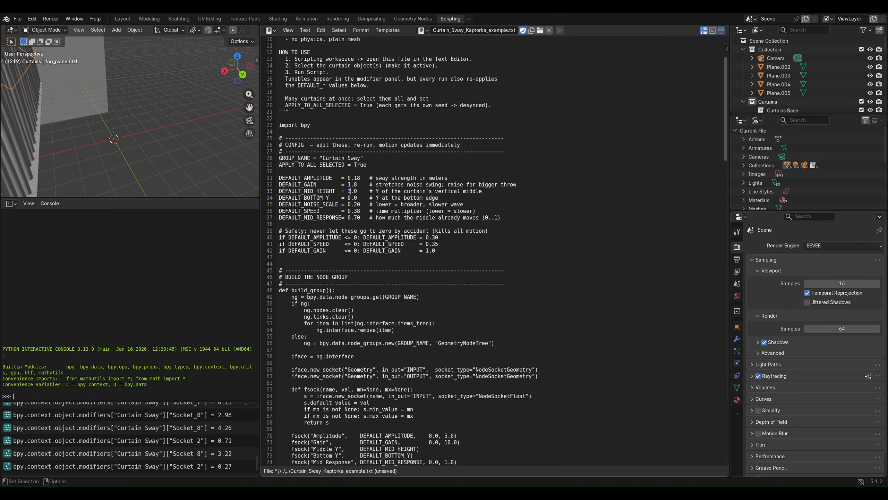